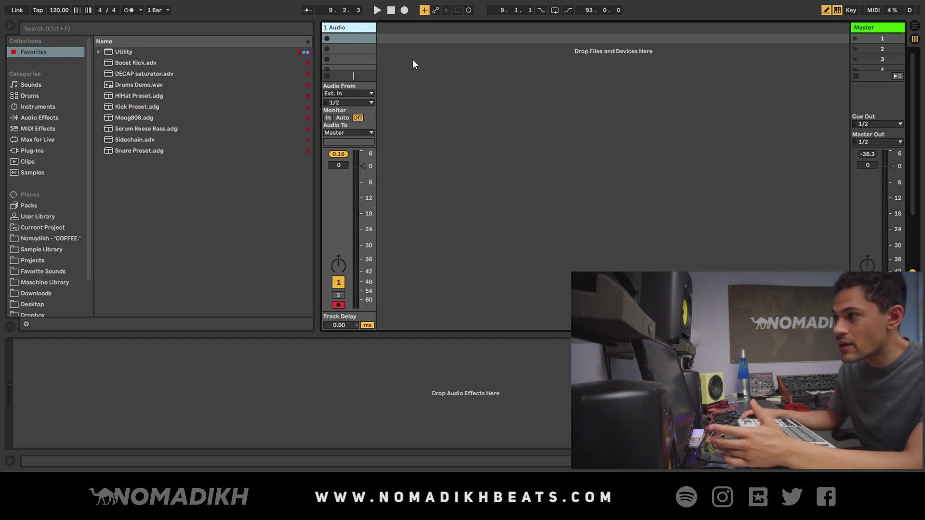
Load the Glue Compressor preset "Bass - Low Extender" onto the Master track
click(568, 59)
click(362, 28)
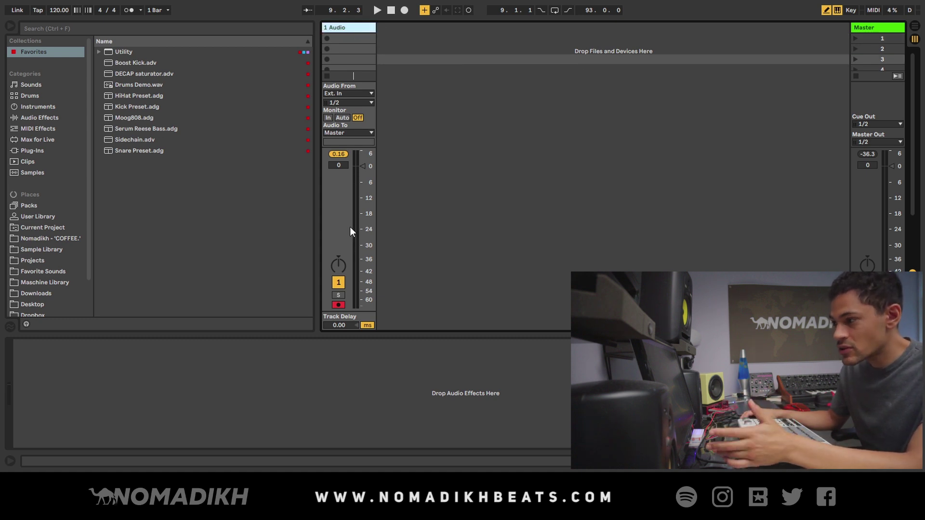
click(870, 27)
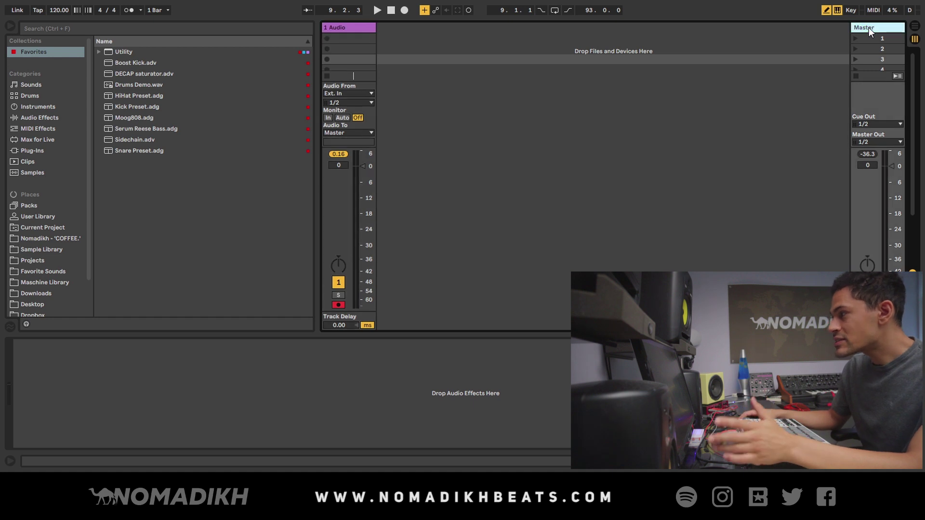
click(36, 120)
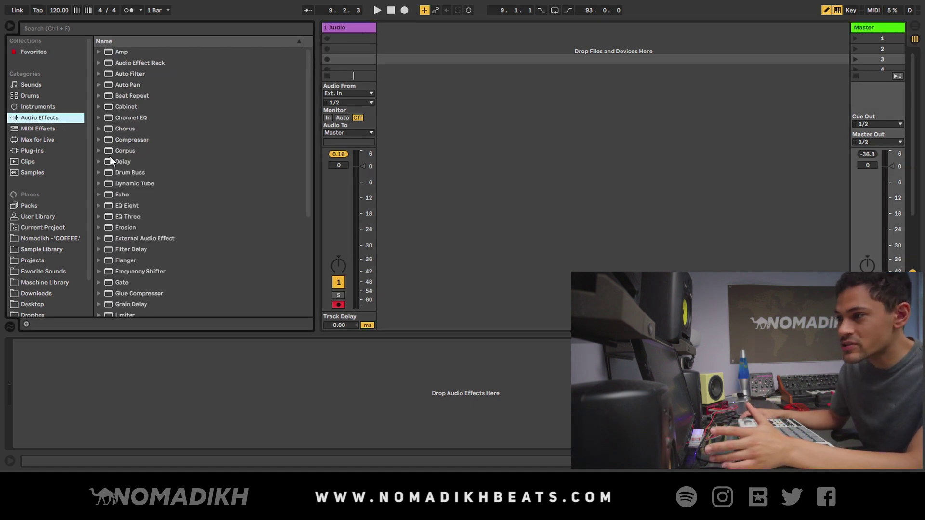
scroll(137, 192, down, 3)
click(120, 254)
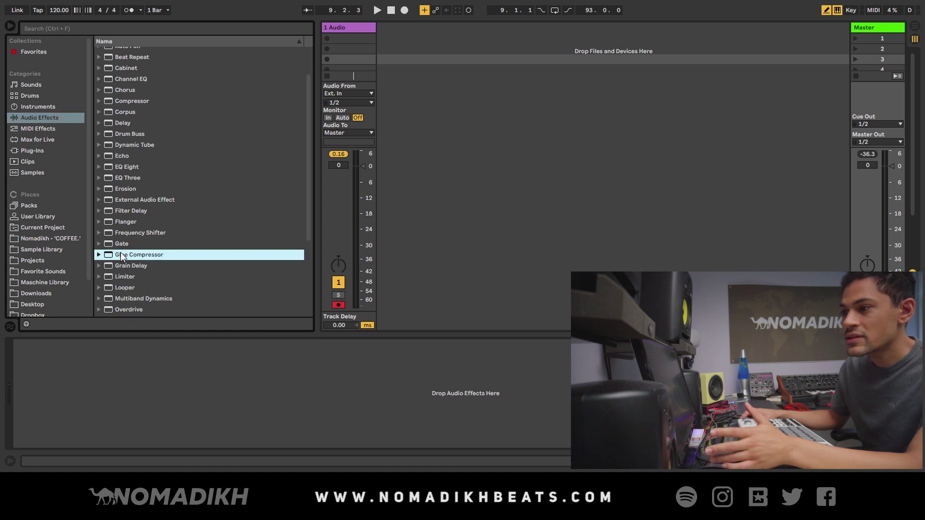
click(98, 254)
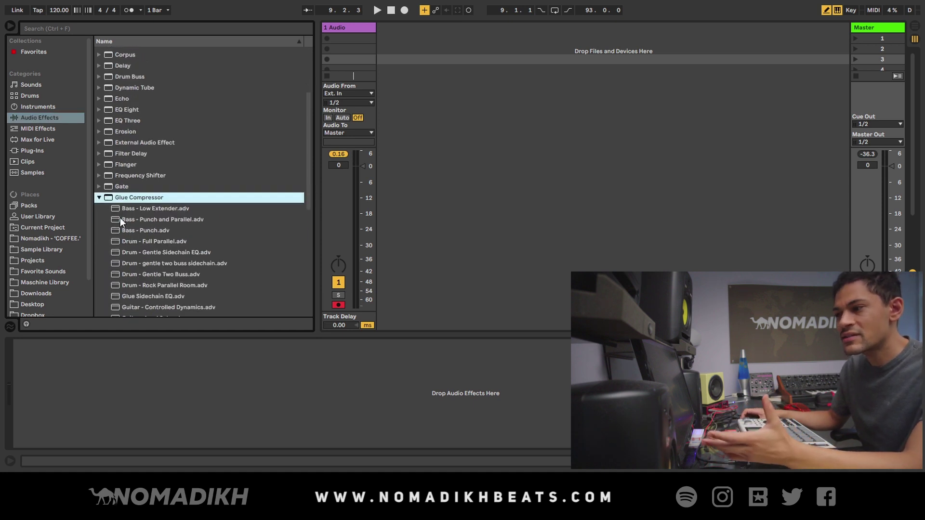
scroll(116, 214, down, 5)
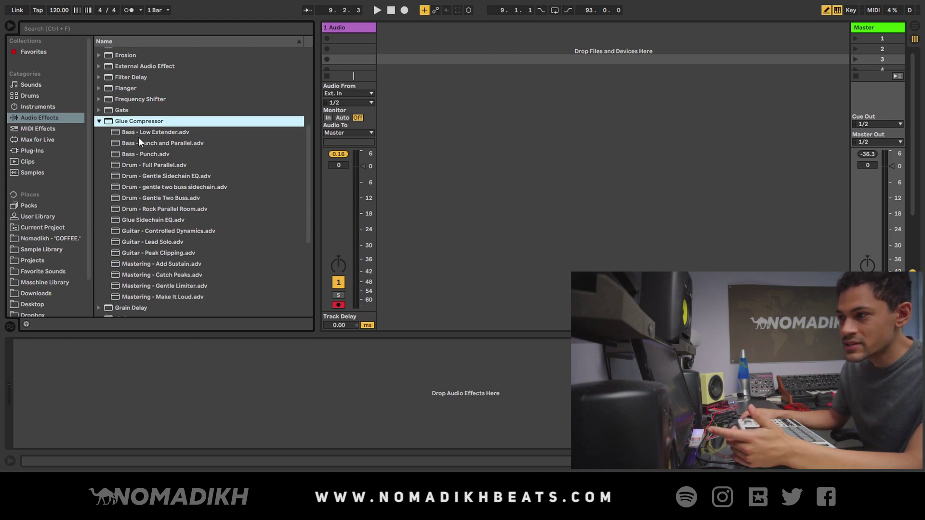
click(132, 132)
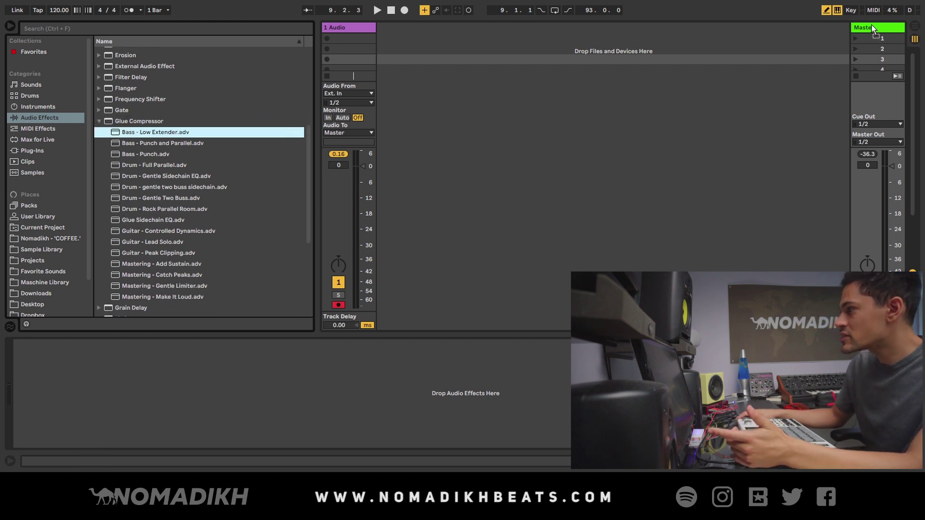
key(Return)
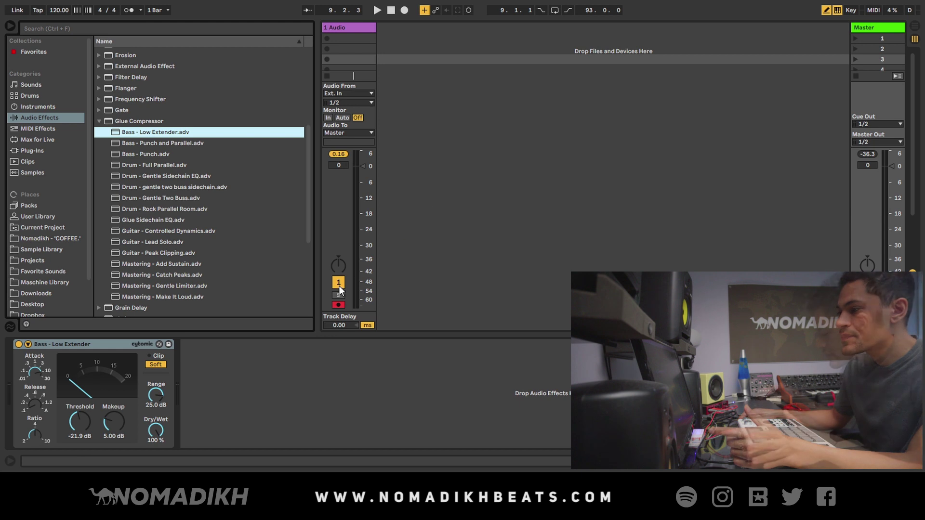
Set the 1 Audio track's input monitoring to In and check the Master track's device chain
click(350, 29)
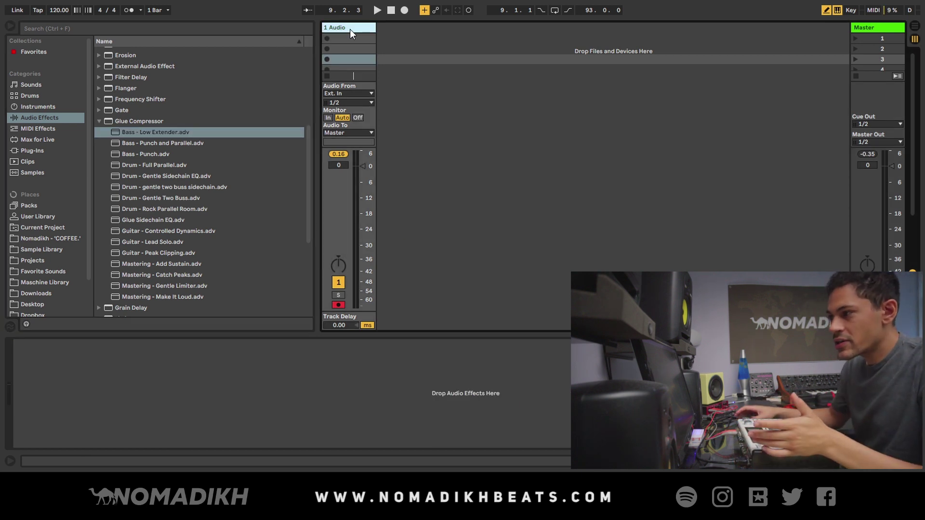
click(327, 118)
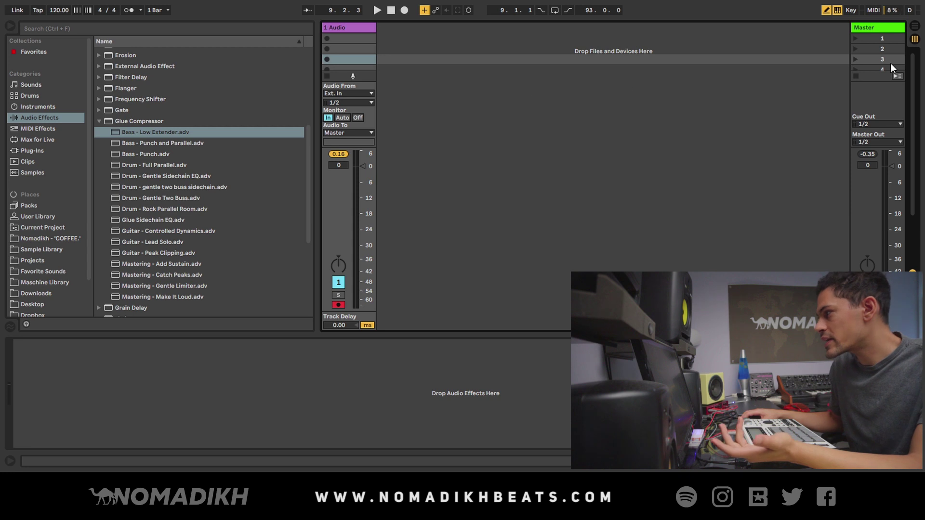
click(877, 28)
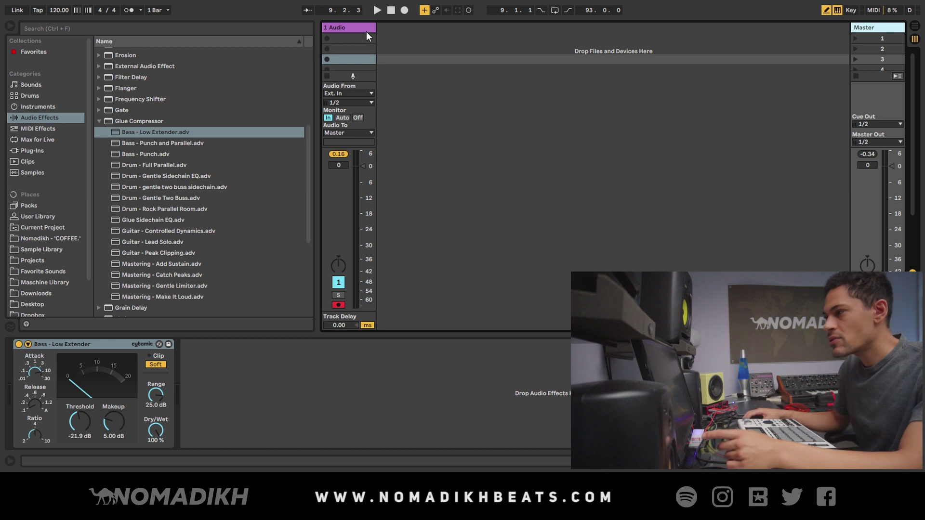
click(396, 29)
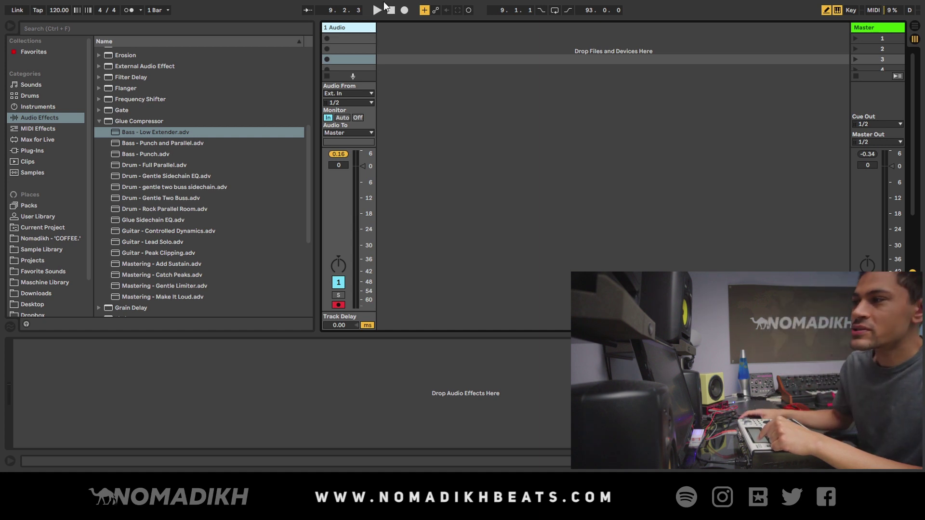
Set the project tempo to 81 BPM
click(58, 9)
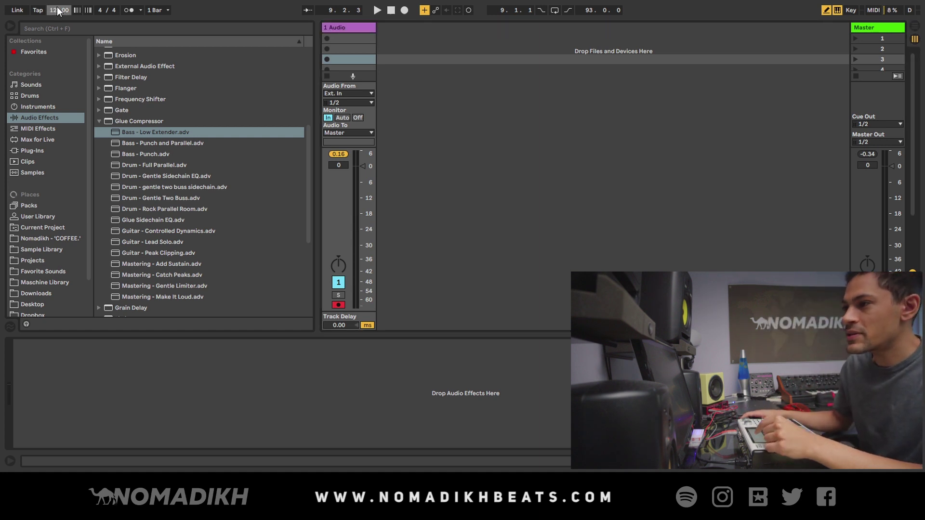
key(BackSpace)
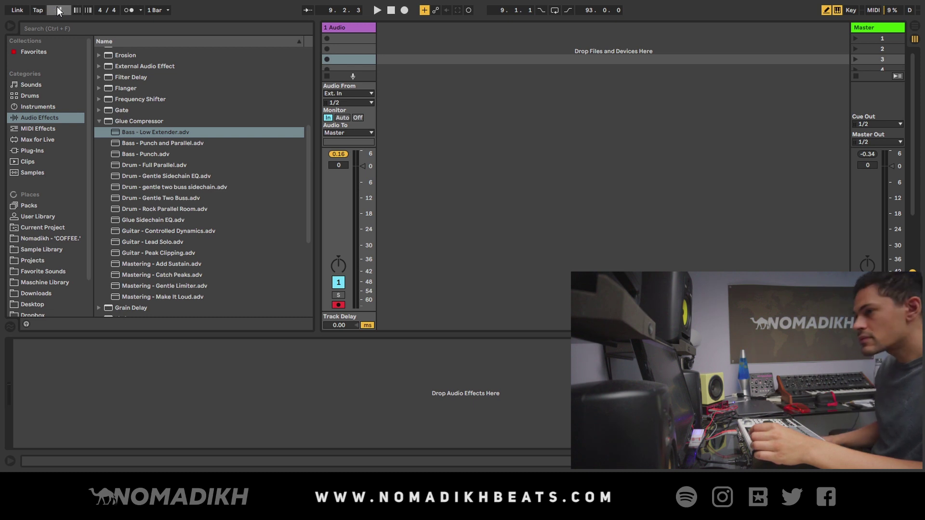
text(85)
key(Return)
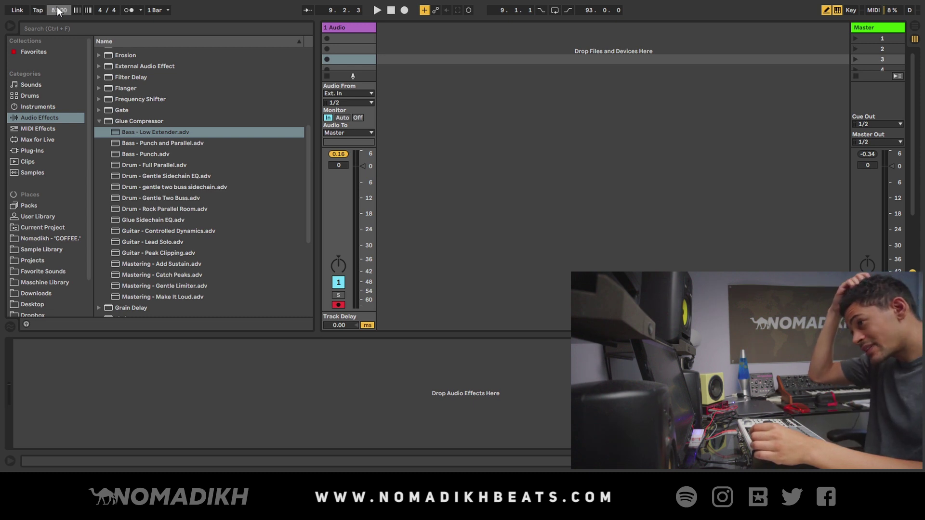
click(354, 65)
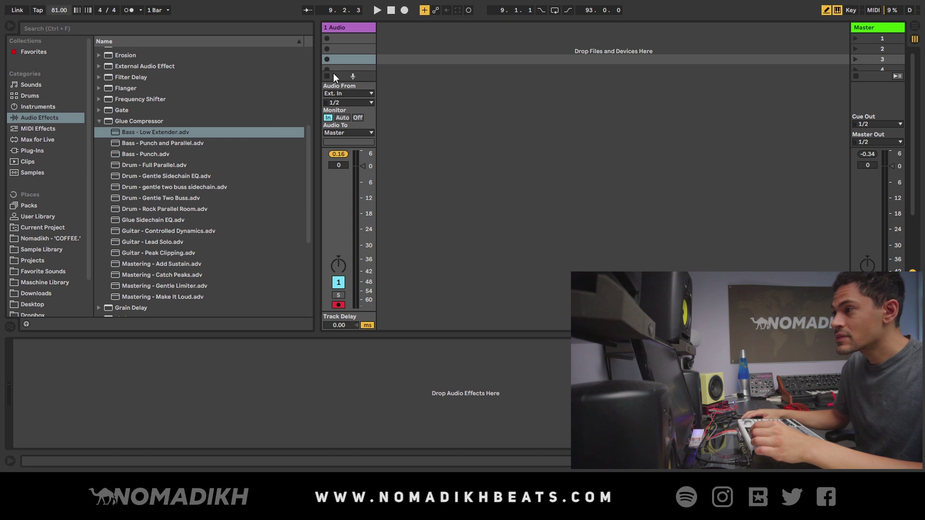
Switch to the Arrangement view and set the loop to start at bar 1 with a length of 8 bars
click(392, 28)
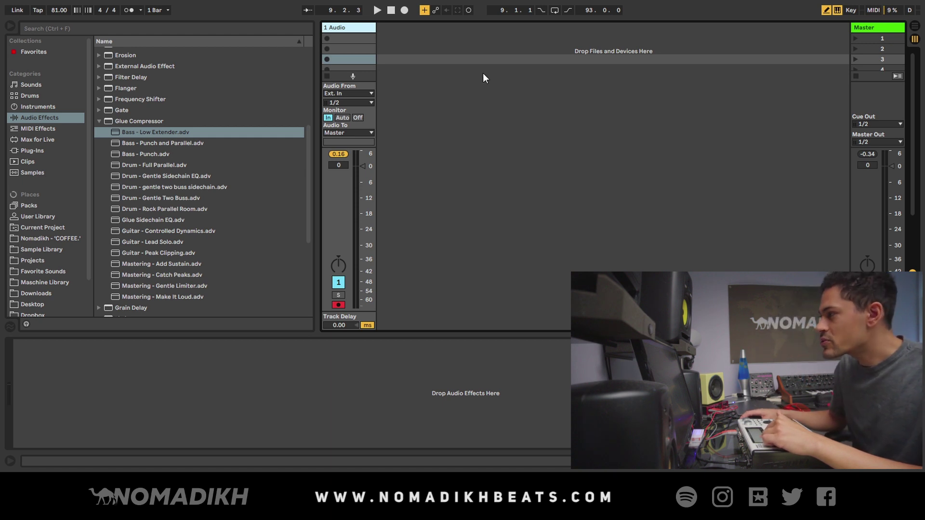
click(916, 27)
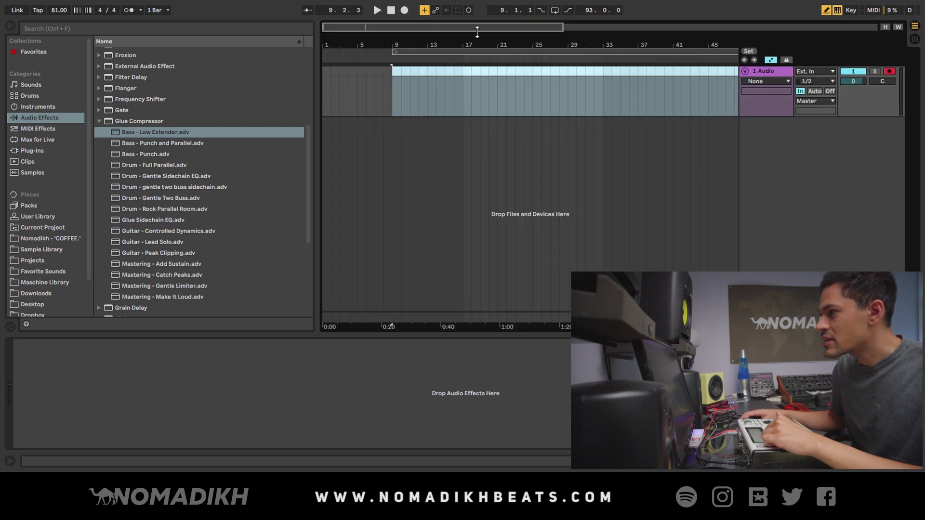
drag(426, 50, 356, 50)
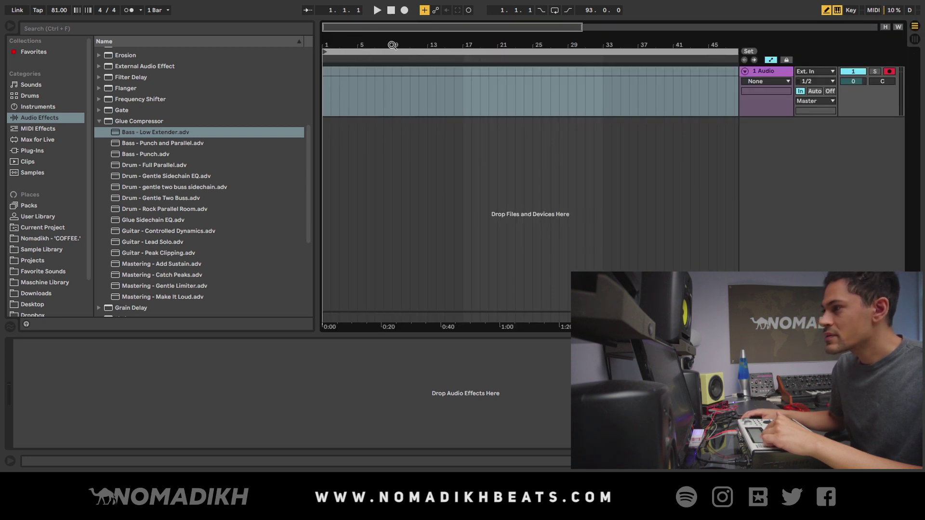
key(minus)
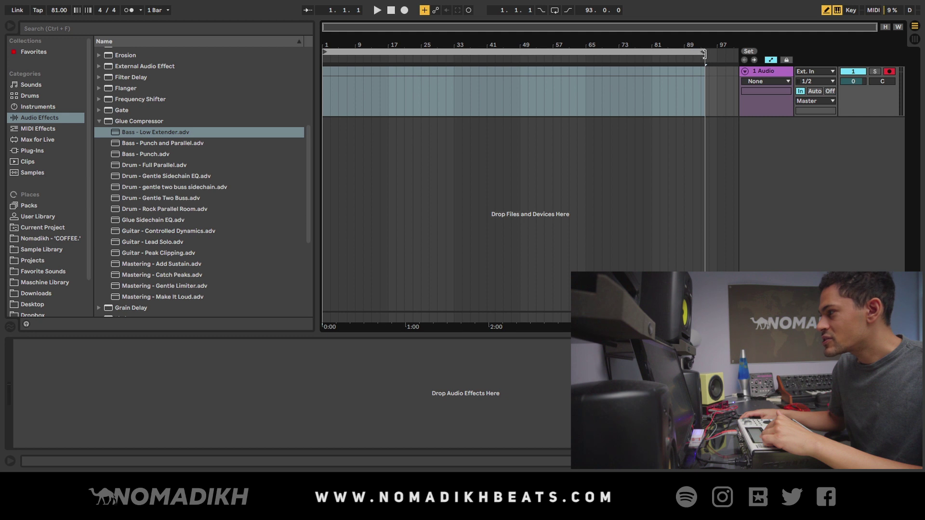
drag(703, 54, 358, 68)
key(plus)
key(plus)
key(plus)
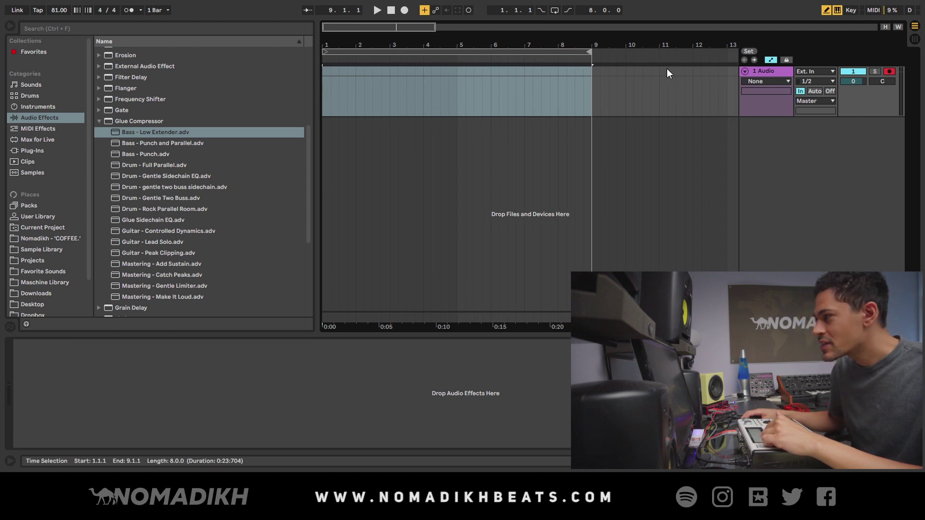
Duplicate the 1 Audio track three times to get four audio tracks with the same input settings
click(767, 72)
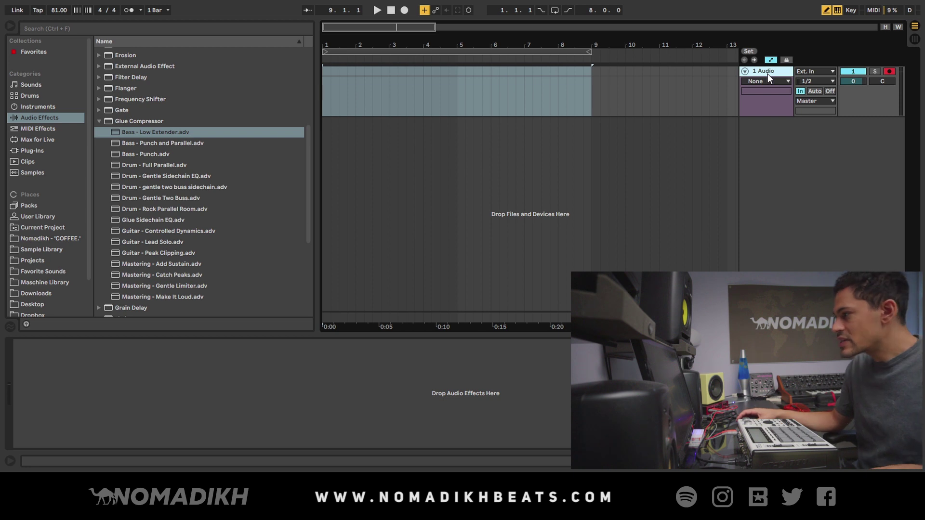
key(ctrl+d)
key(ctrl+d)
key(ctrl+d)
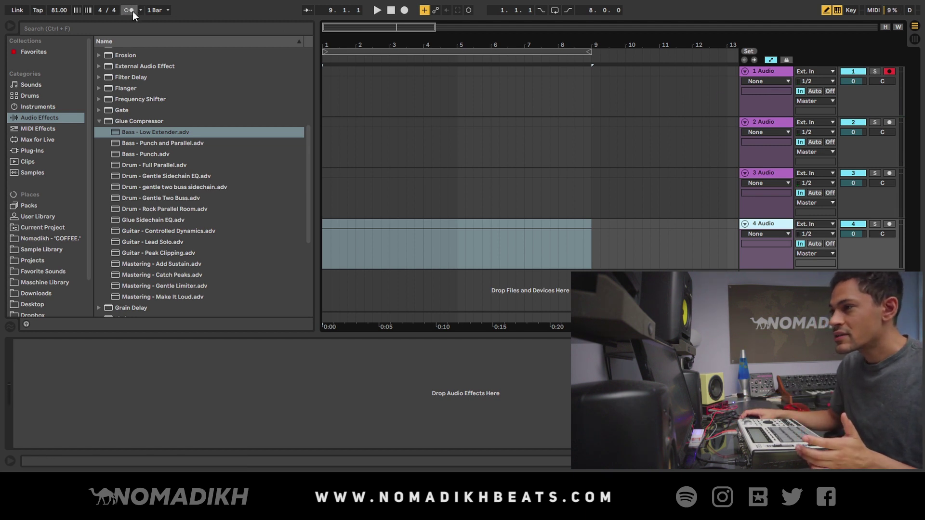
Record the external input onto 1 Audio for about ten and a half bars, and switch all four tracks' monitoring to Auto
click(404, 11)
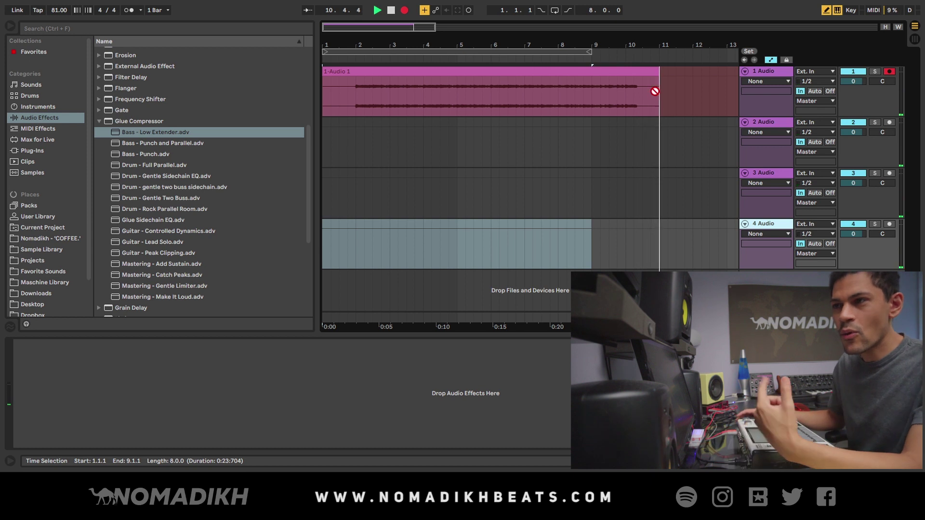
key(space)
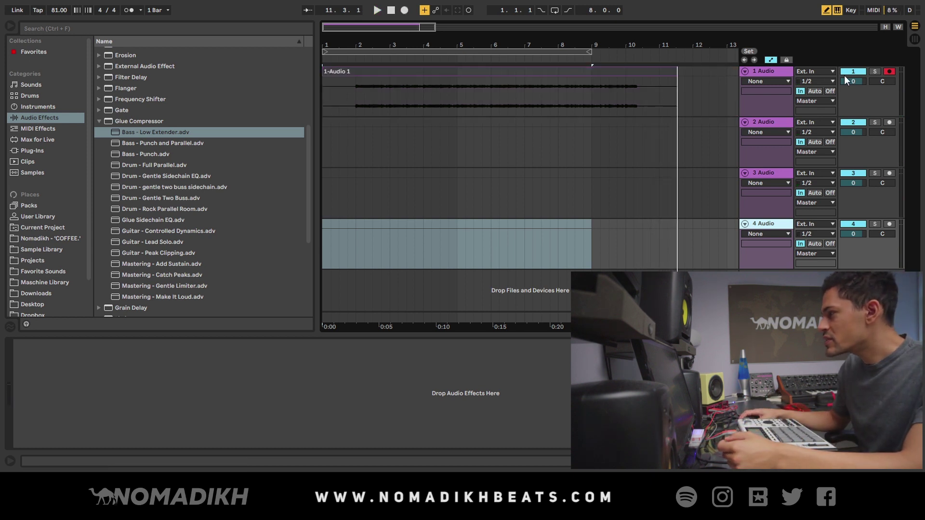
click(821, 75)
shift+click(813, 123)
click(815, 142)
click(813, 244)
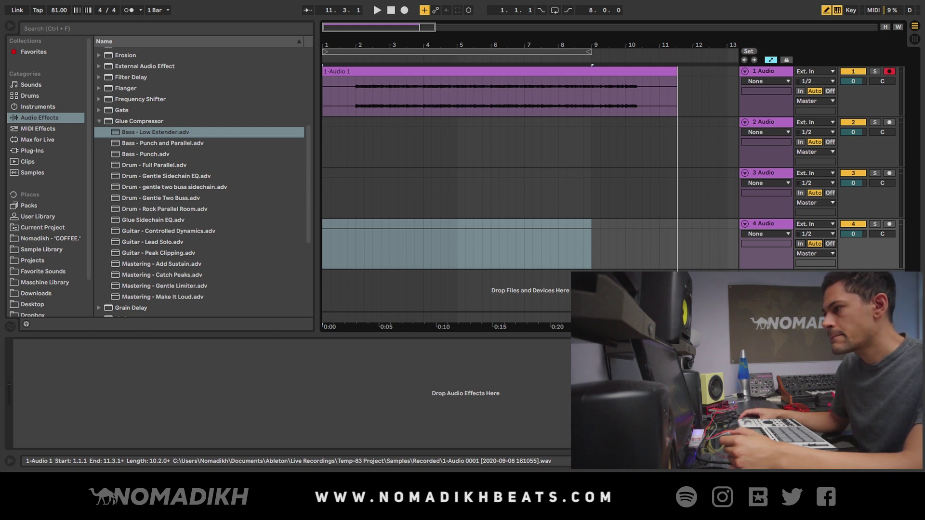
Place a warp marker on the first transient of the recorded 1-Audio 1 clip and set 1.1.1 at that point
double_click(397, 111)
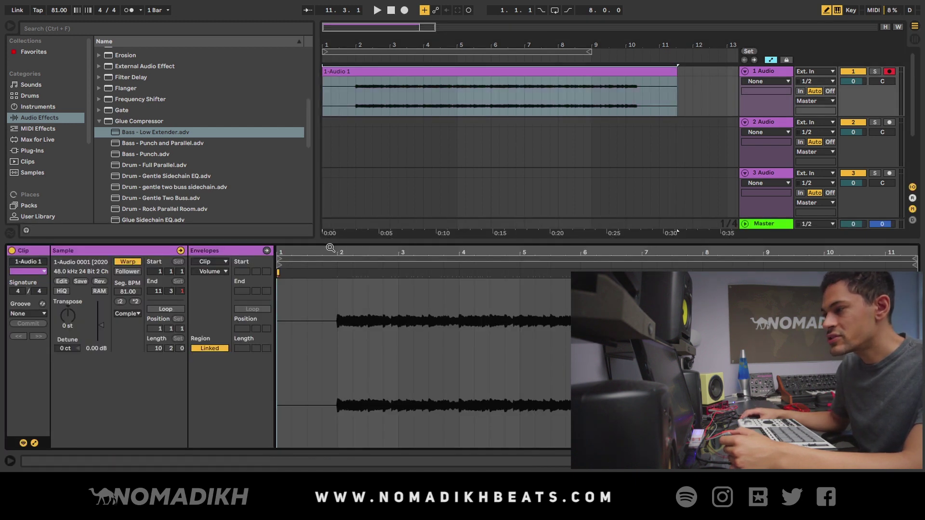
drag(333, 251, 333, 270)
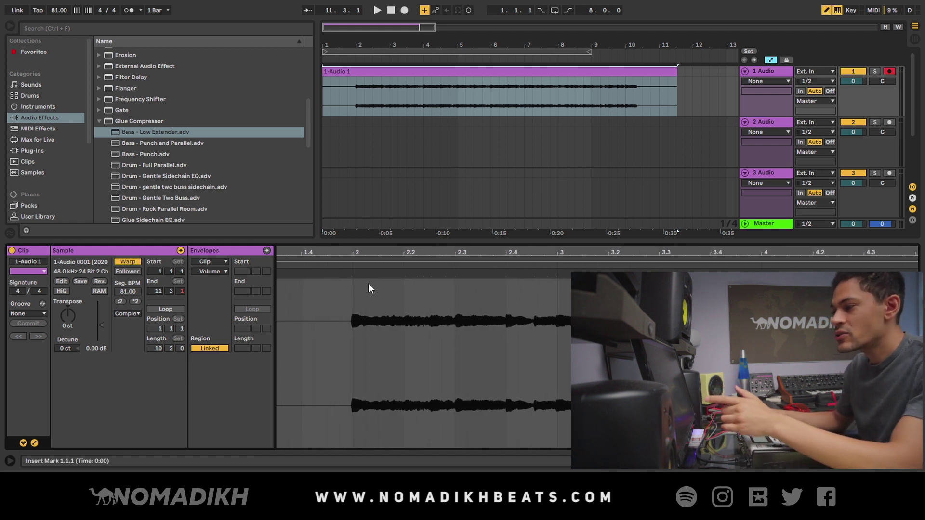
ctrl+scroll(358, 288, up, 4)
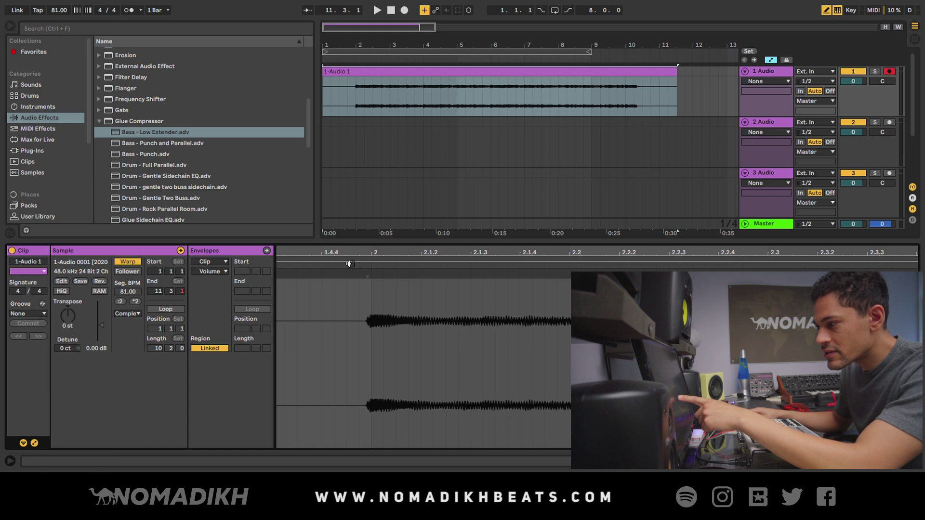
click(367, 277)
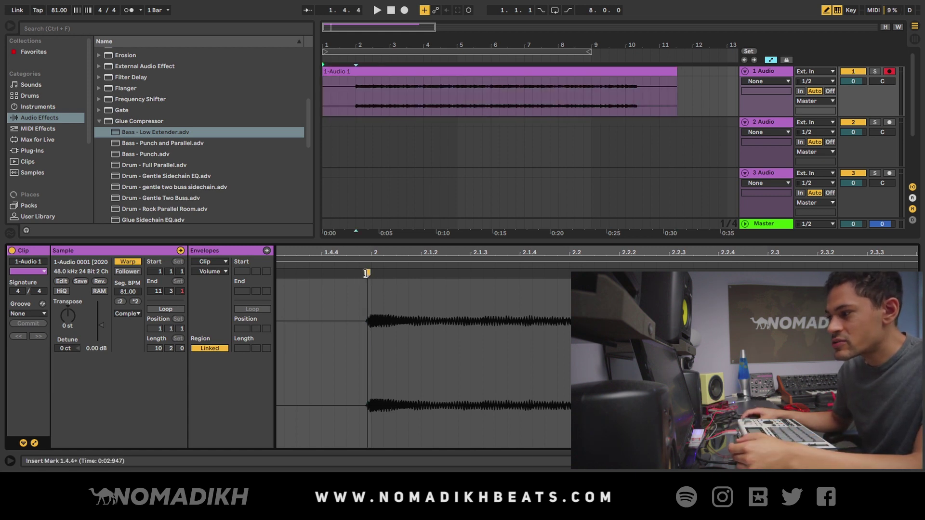
right_click(389, 331)
click(396, 336)
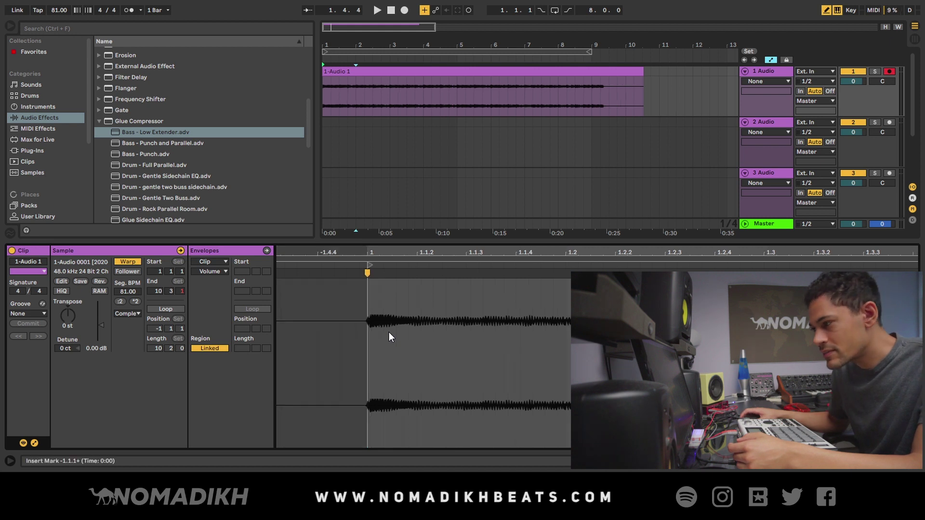
Trim the recorded clip's end to bar 9 so it fills the 8-bar loop
ctrl+scroll(348, 253, down, 5)
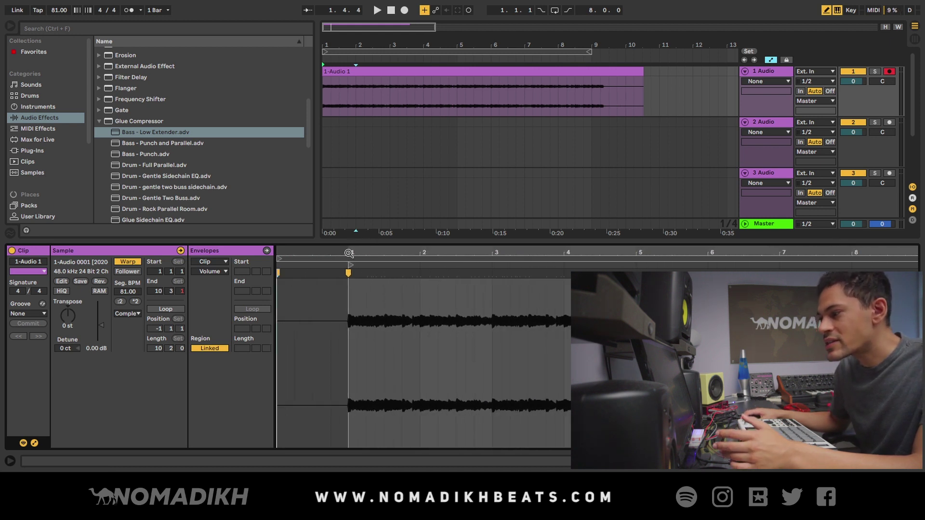
ctrl+scroll(349, 252, down, 1)
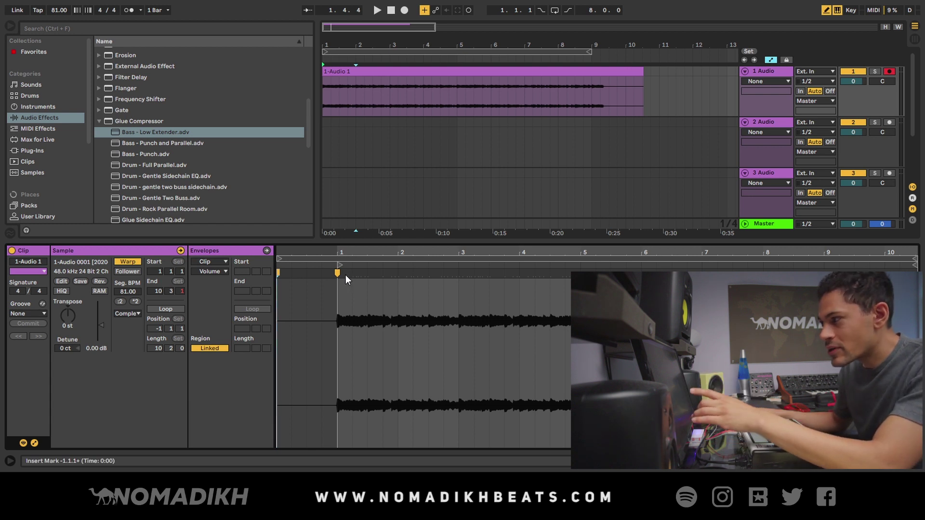
click(426, 50)
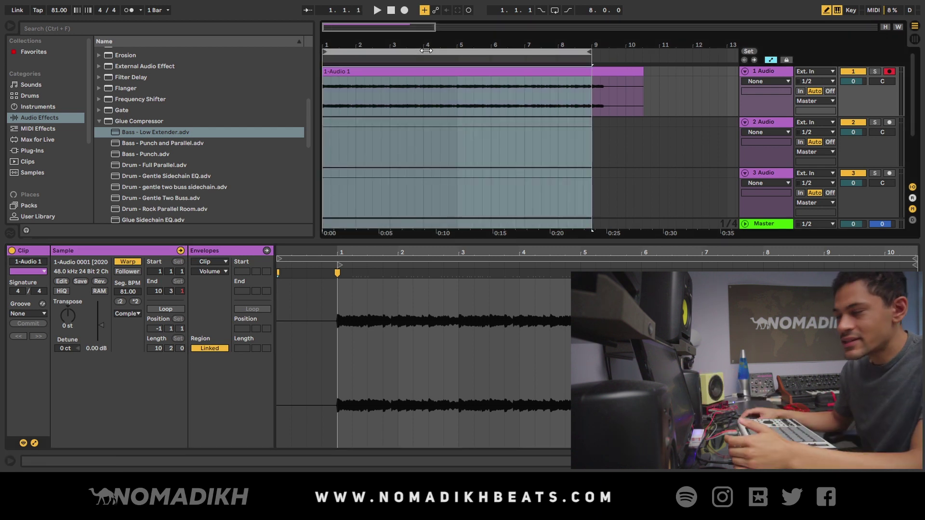
drag(645, 81, 591, 81)
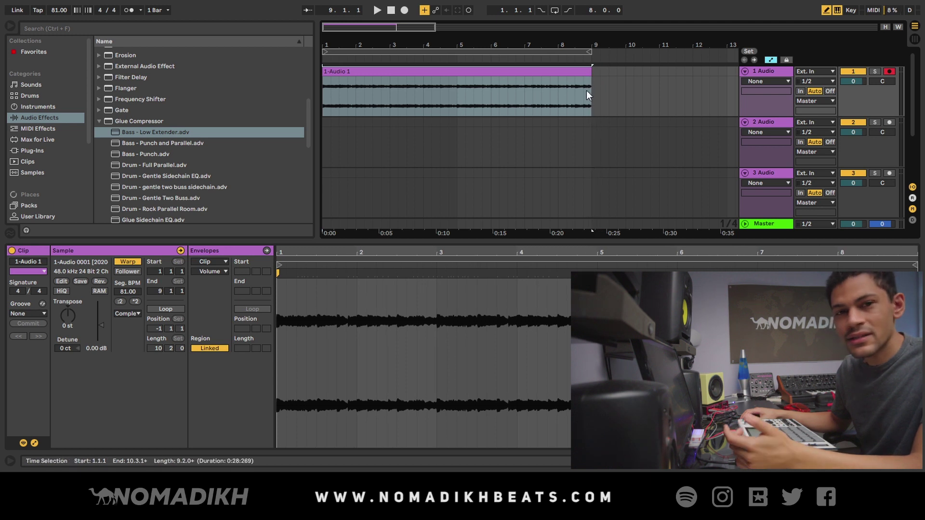
Record the external input onto 2 Audio from 1.1.1 for about nine and a half bars, with only that track armed and soloed
click(518, 50)
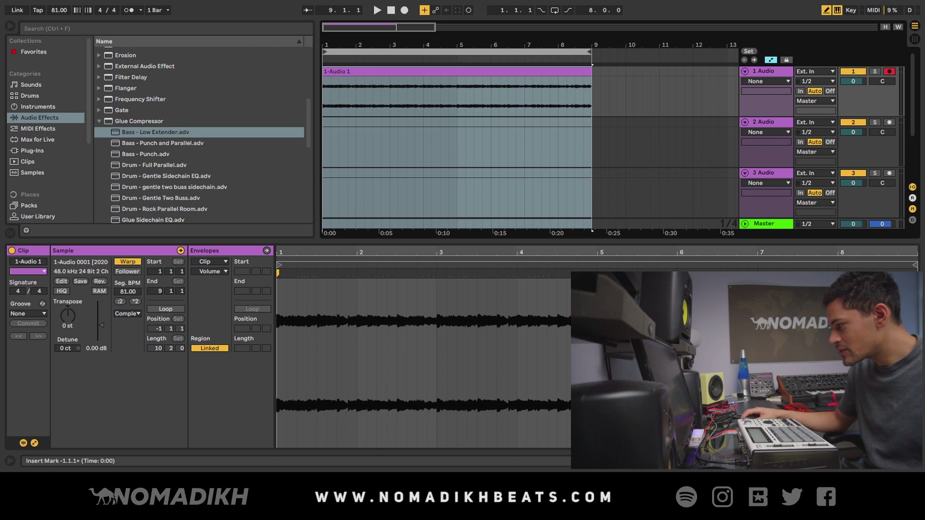
click(921, 467)
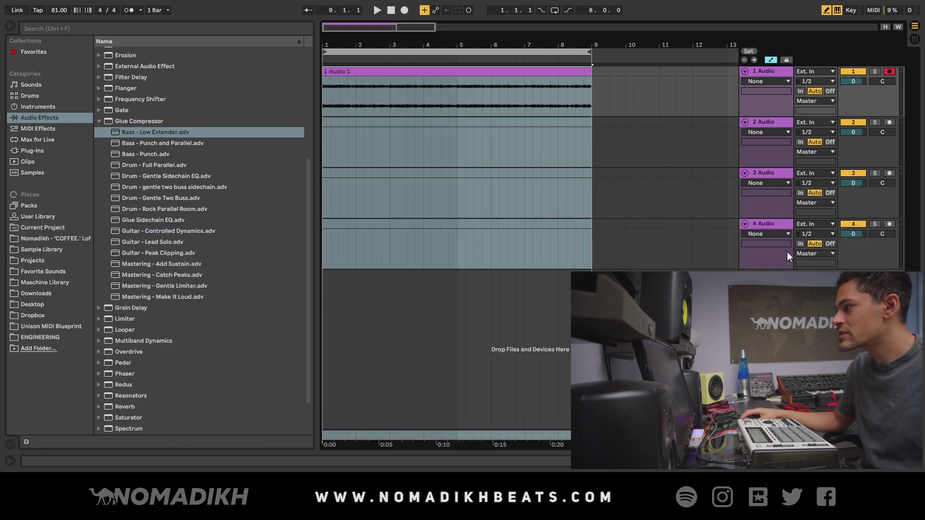
click(780, 138)
click(889, 122)
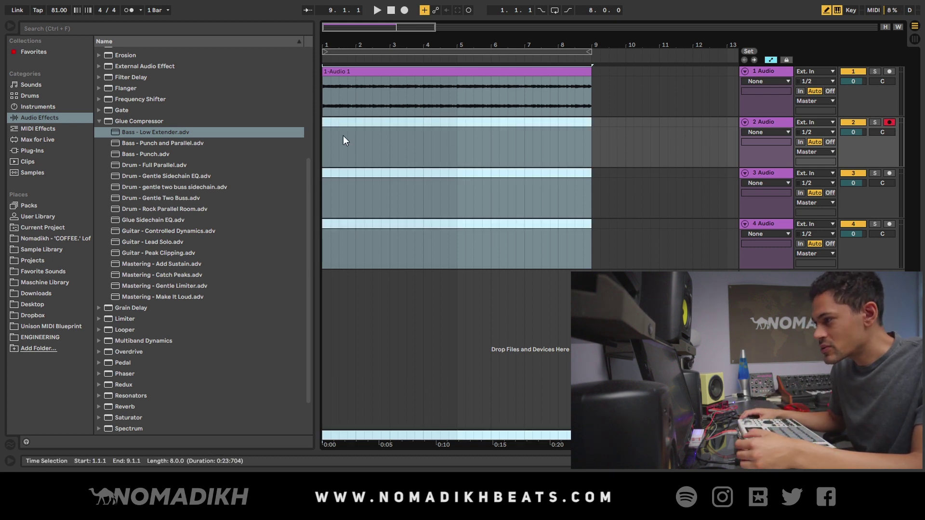
click(323, 140)
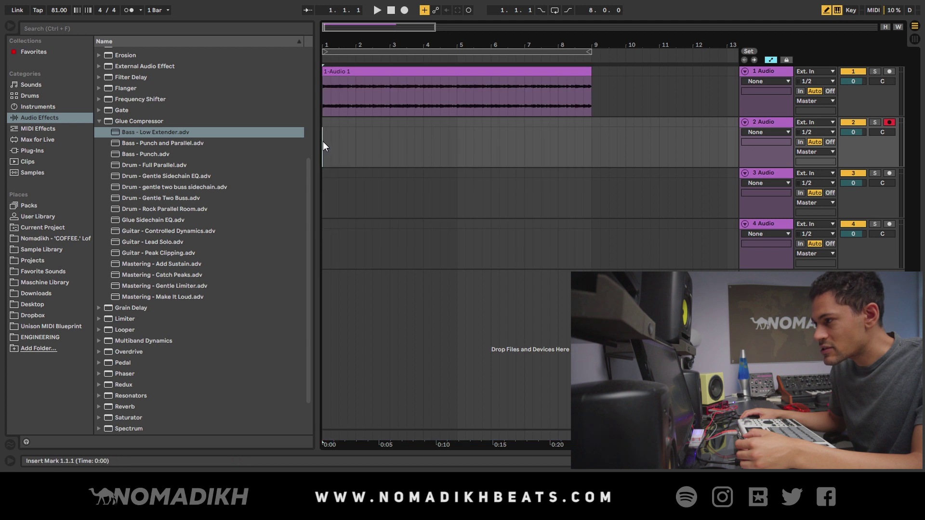
click(875, 122)
click(403, 11)
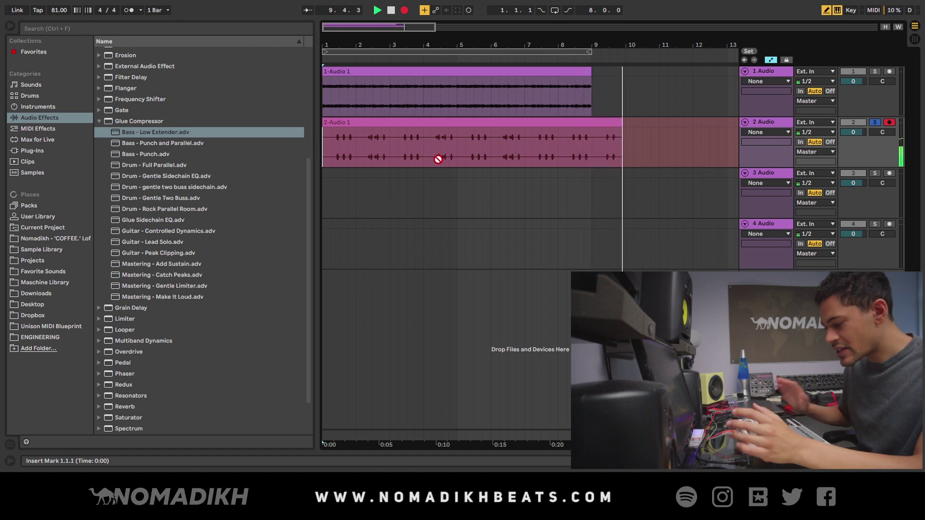
key(space)
Set 1.1.1 at the first transient of the 2-Audio 1 clip and trim the clip's end to bar 9
double_click(394, 143)
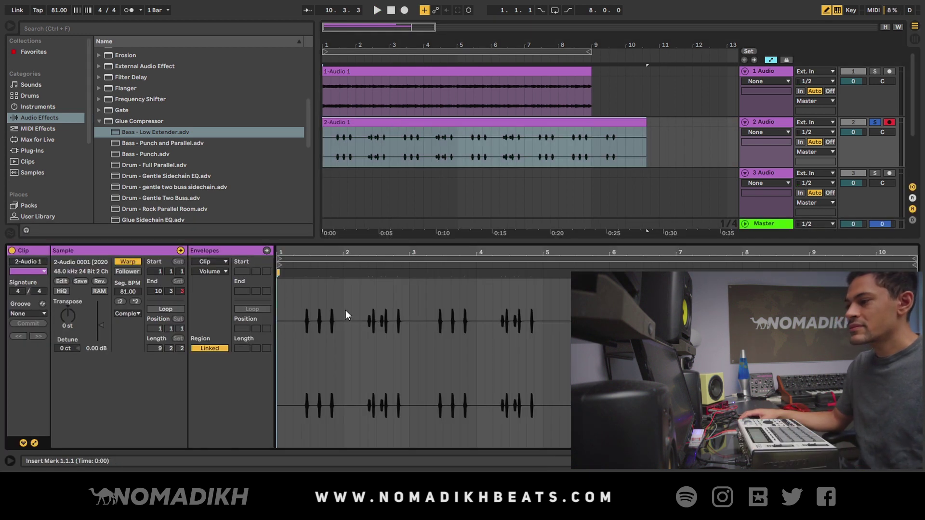
drag(308, 254, 356, 266)
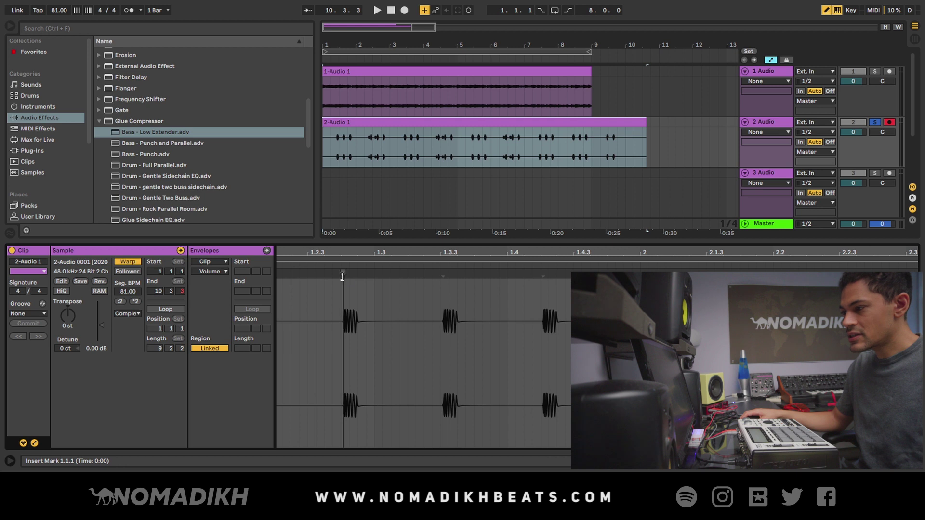
click(342, 274)
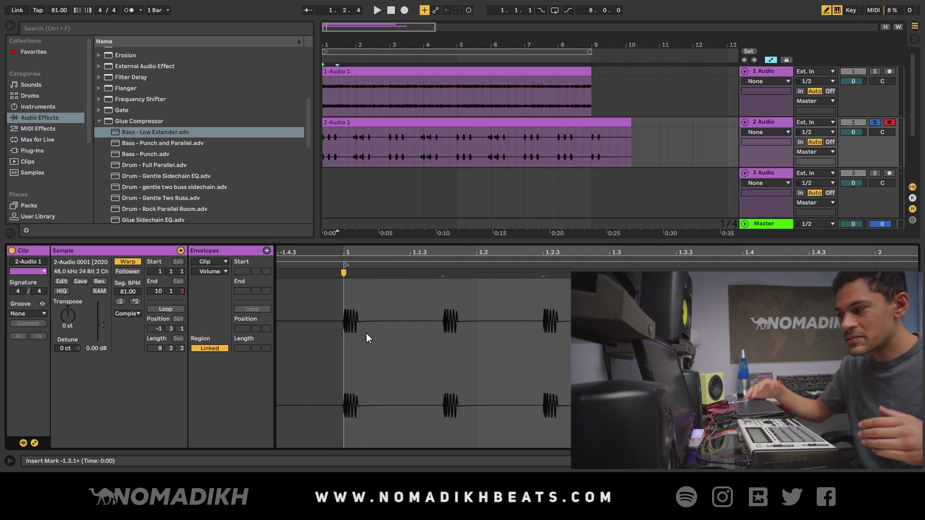
drag(630, 143, 591, 143)
Arm and solo 3 Audio and record the external input onto it from 1.1.1 to about 9.3.4
scroll(886, 114, down, 2)
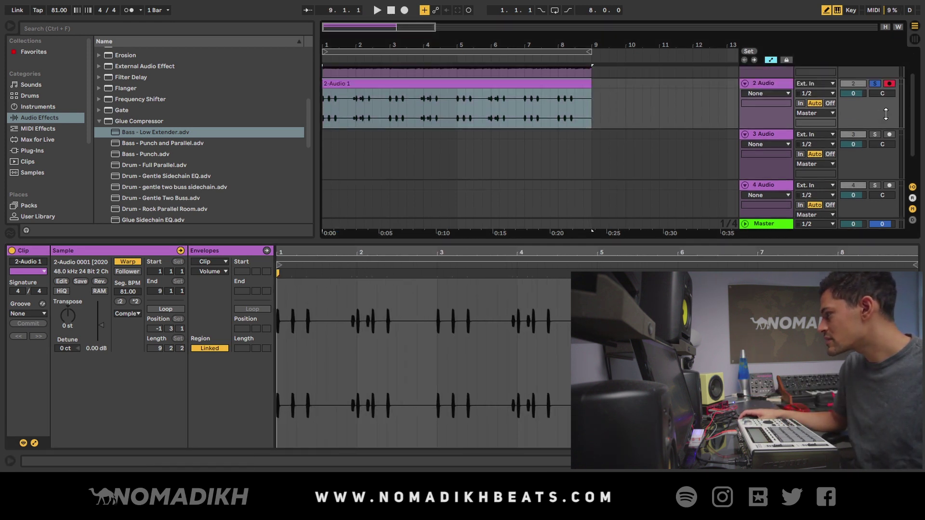
click(889, 135)
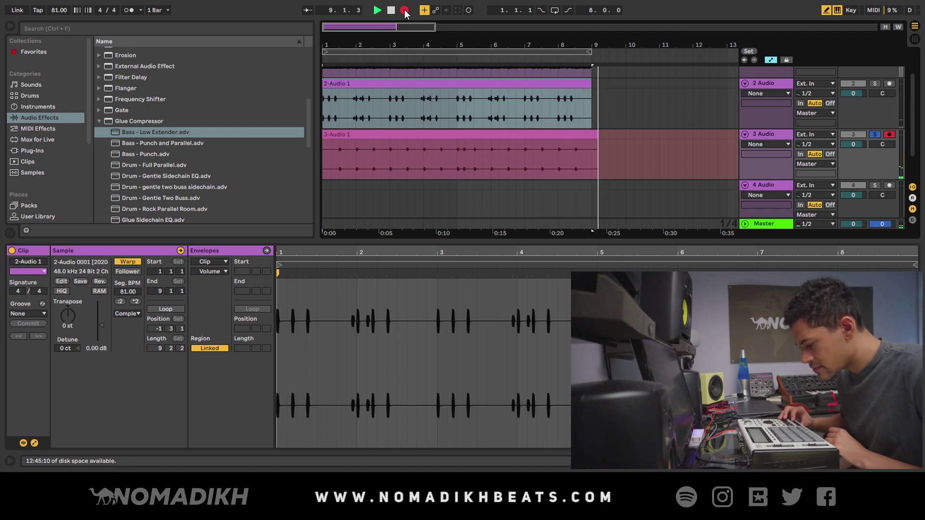
key(space)
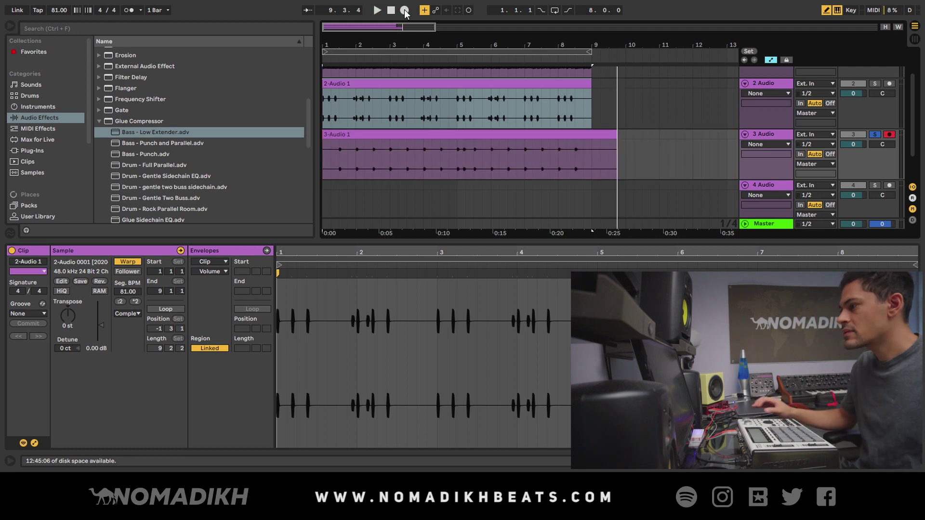
Solo 2 Audio together with 3 Audio and shift the 3-Audio 1 clip about one beat earlier, checking the timing by playback
scroll(873, 116, up, 1)
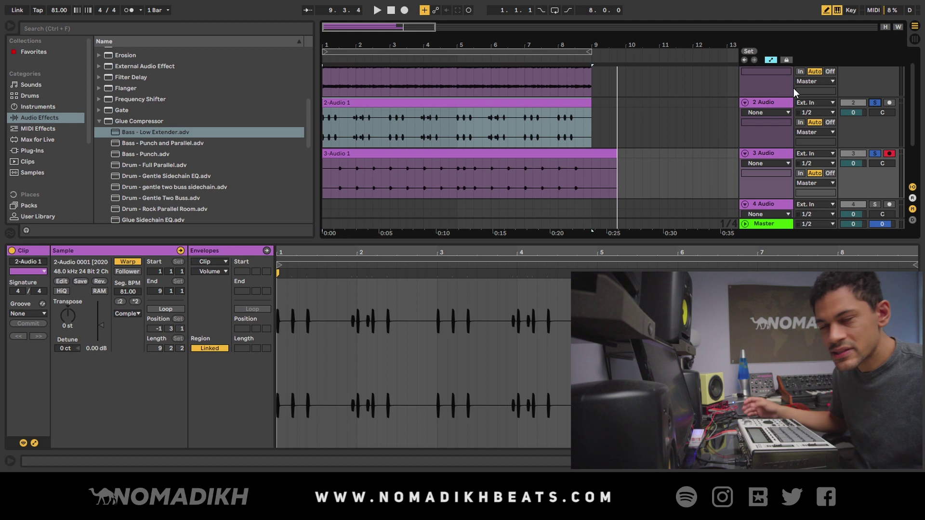
mouse_move(328, 42)
mouse_down()
mouse_move(371, 140)
mouse_move(337, 156)
mouse_move(365, 155)
mouse_move(340, 155)
mouse_up()
key(space)
key(space)
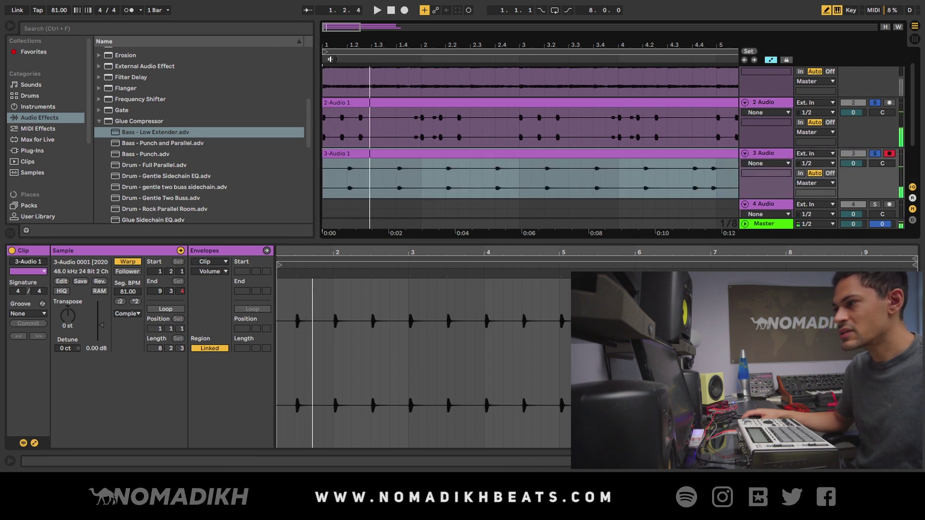
drag(335, 44, 337, 65)
drag(323, 156, 350, 151)
key(space)
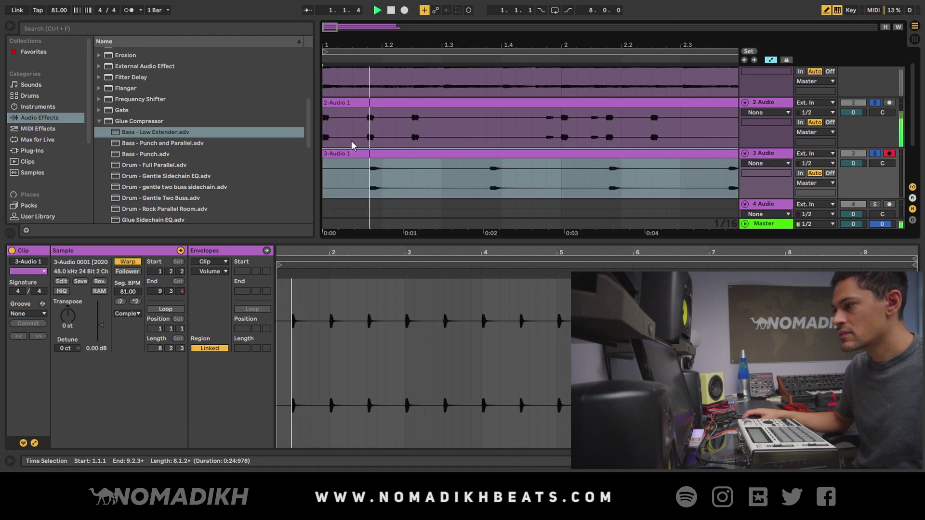
Nudge the 3-Audio 1 clip at fine zoom so its first hit lands on beat 1.2, and play it back
key(space)
key(plus)
click(468, 152)
drag(465, 150, 475, 151)
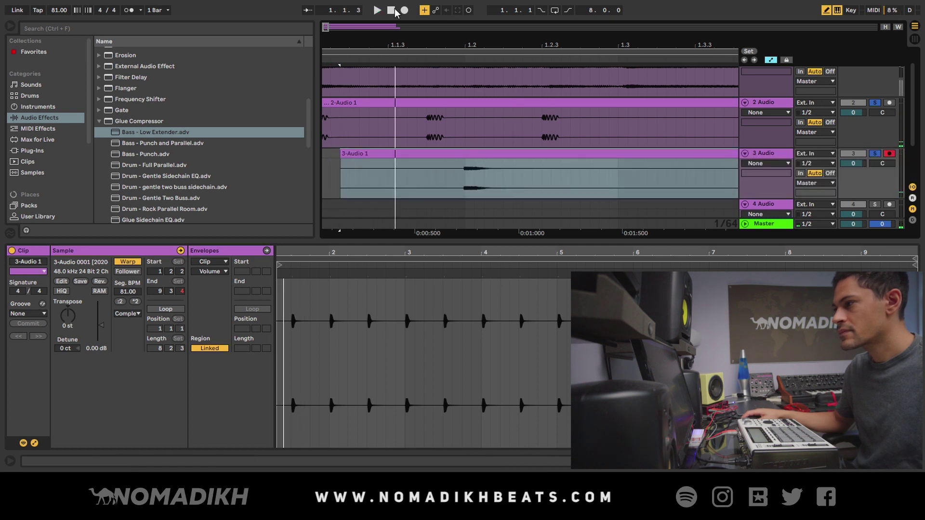
key(space)
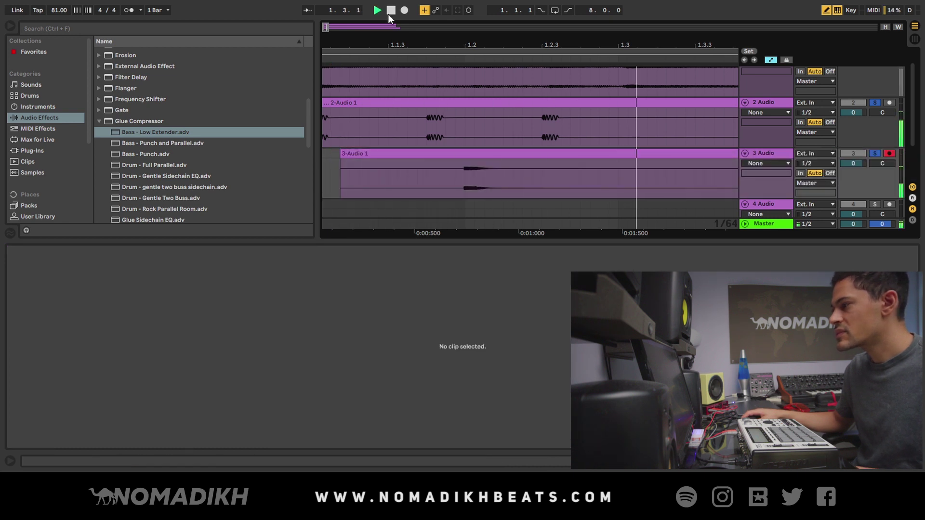
Extend the start of the 3-Audio 1 clip back to 1.1.1, trim its end to bar 9 and stop playback
drag(372, 45, 372, 21)
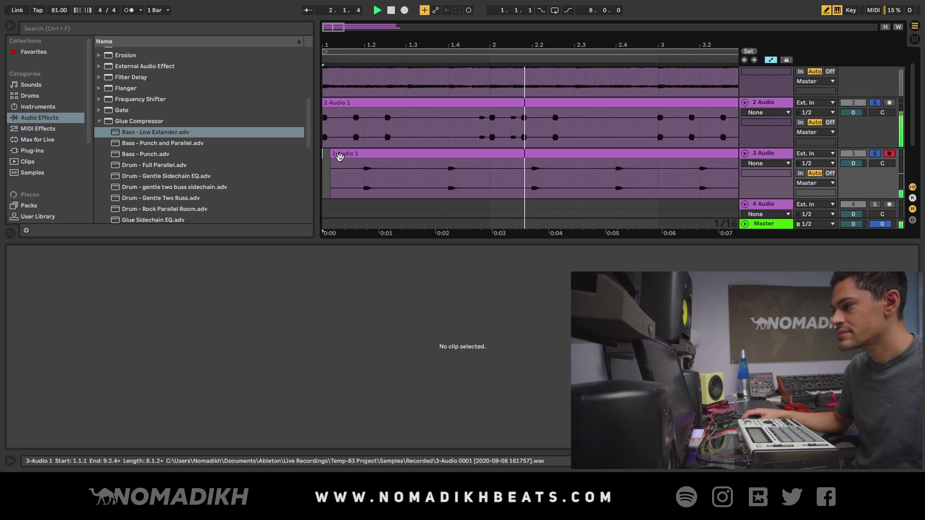
scroll(334, 154, down, 1)
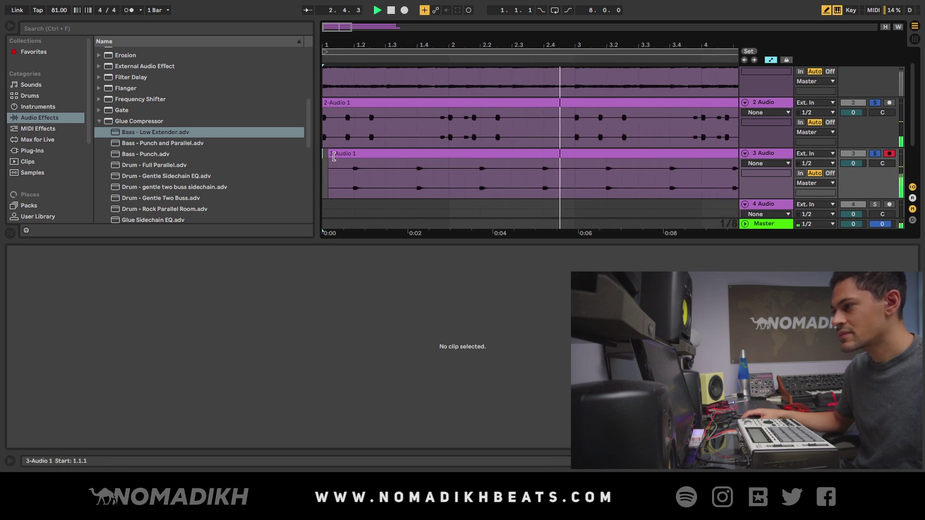
click(335, 153)
drag(364, 42, 365, 28)
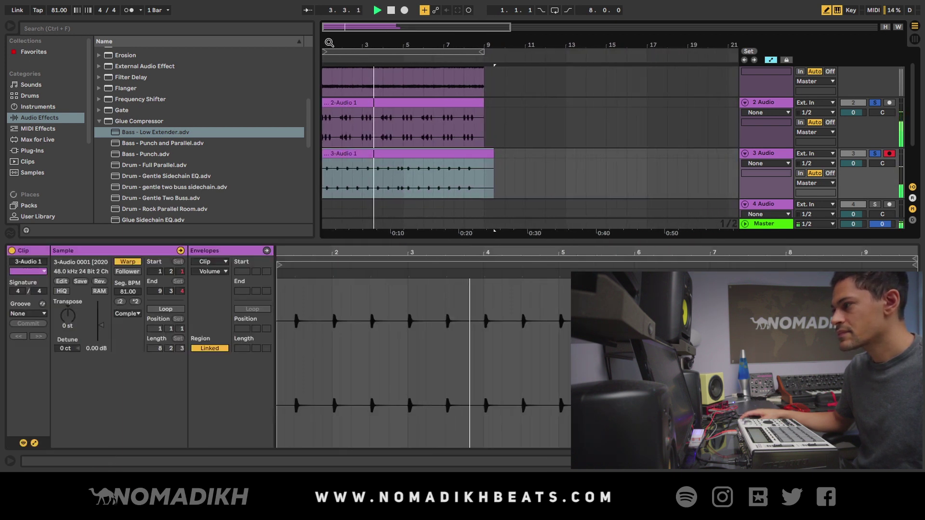
drag(499, 154, 486, 156)
key(space)
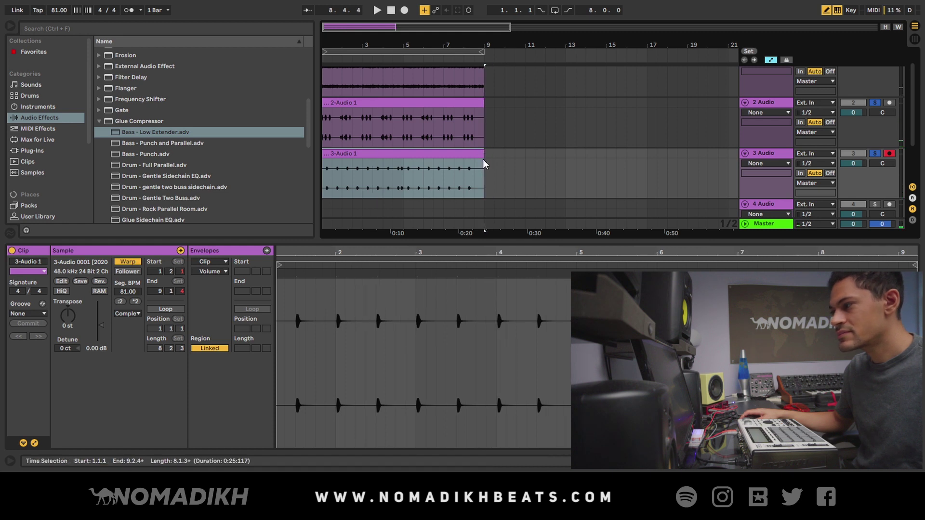
Arm and solo 4 Audio and record the external input onto it from 1.1.1 to about 9.3.1
scroll(850, 107, down, 2)
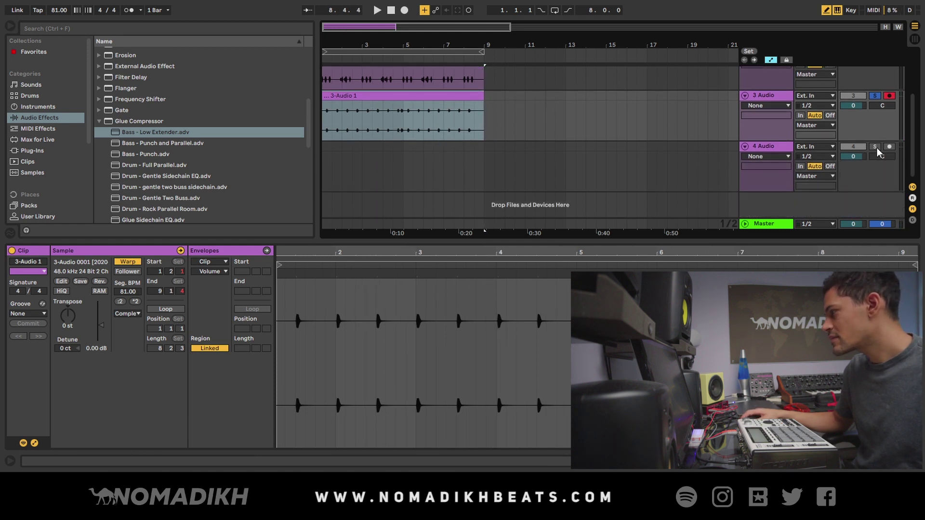
click(889, 148)
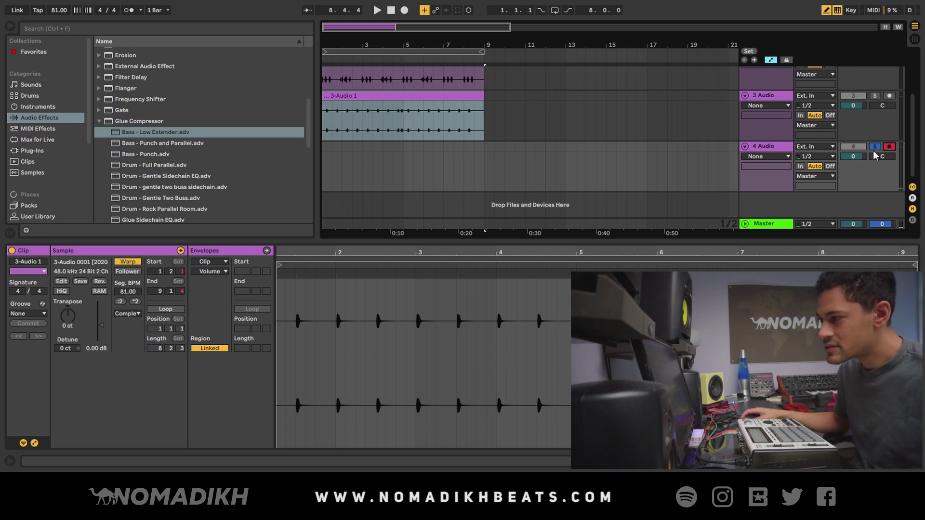
click(405, 10)
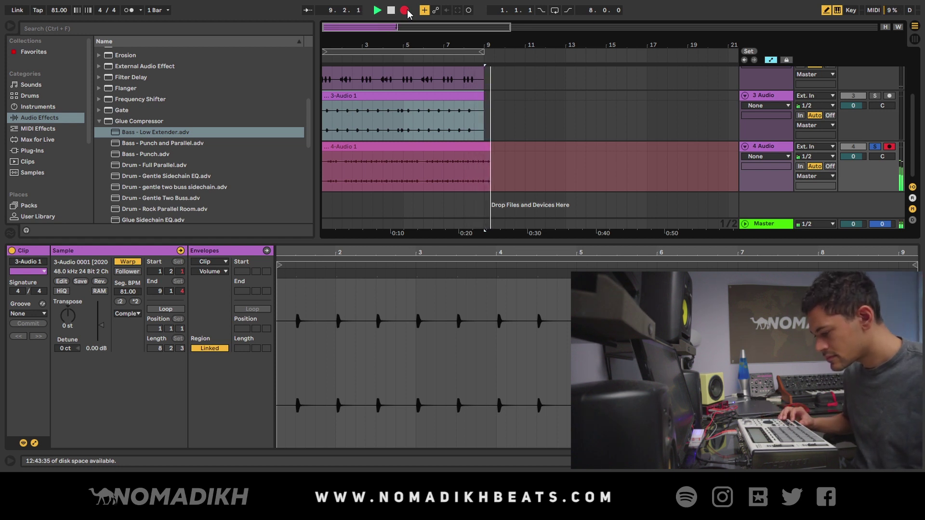
key(space)
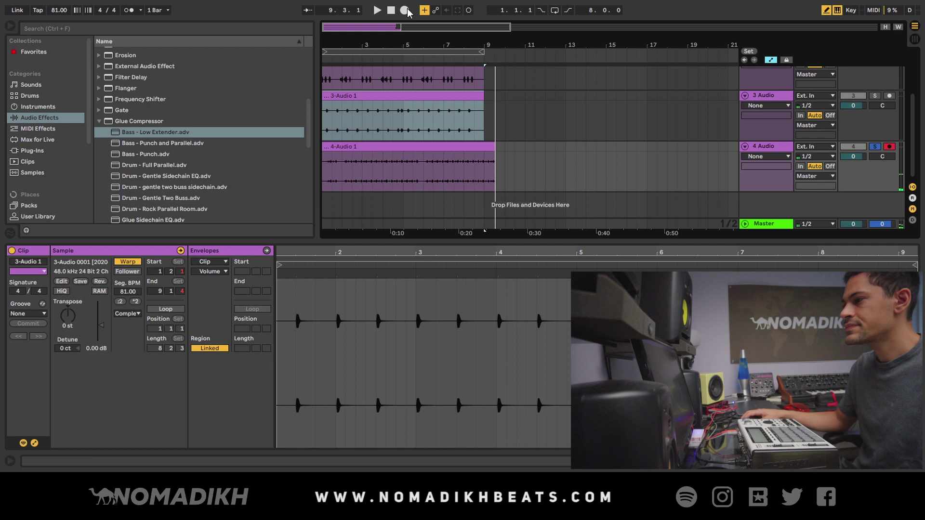
Trim the 4-Audio 1 clip's end to bar 9 and adjust the 3-Audio 1 clip's end to match
drag(335, 35, 336, 77)
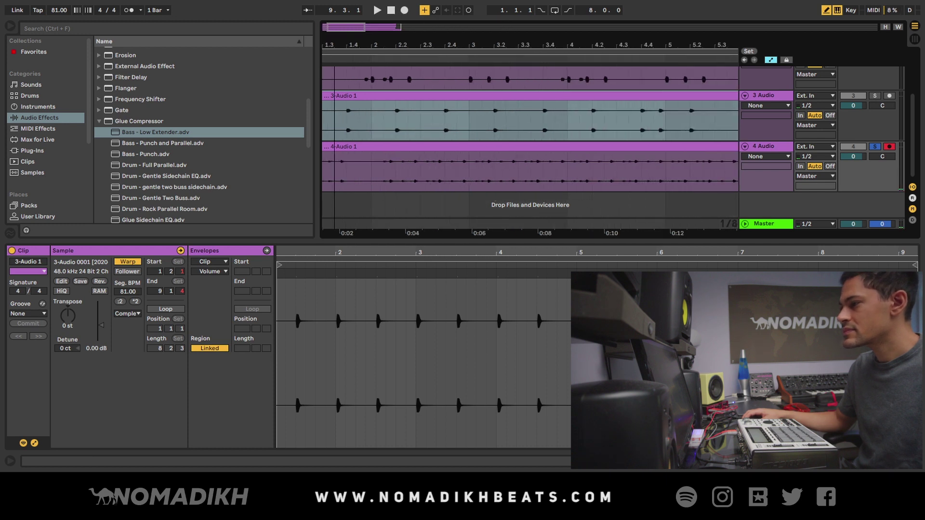
click(385, 145)
drag(297, 274, 300, 259)
drag(370, 30, 582, 150)
drag(587, 45, 586, 79)
drag(540, 146, 563, 145)
drag(550, 96, 562, 98)
Select the full 8-bar loop across all four tracks, clear the remaining solo and play everything together
scroll(482, 145, up, 3)
drag(389, 43, 391, 25)
click(388, 52)
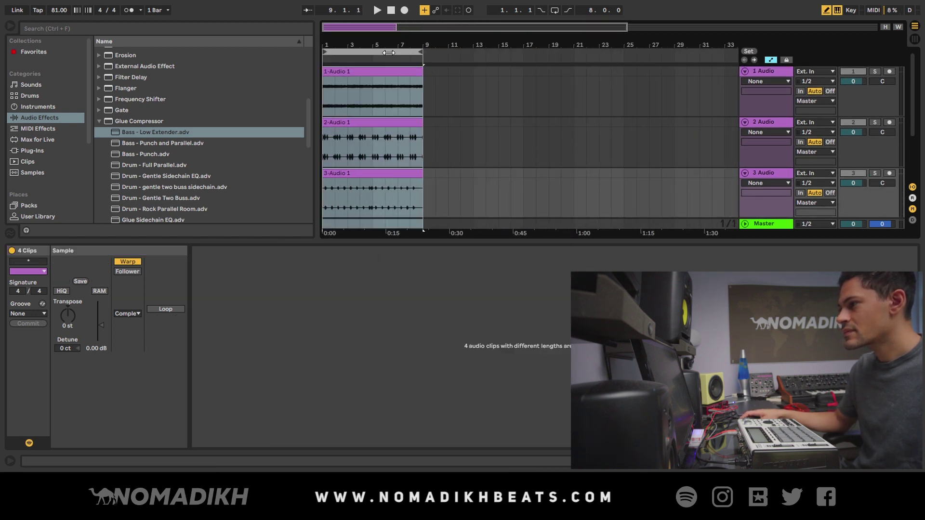
scroll(857, 147, down, 3)
key(space)
scroll(468, 106, up, 3)
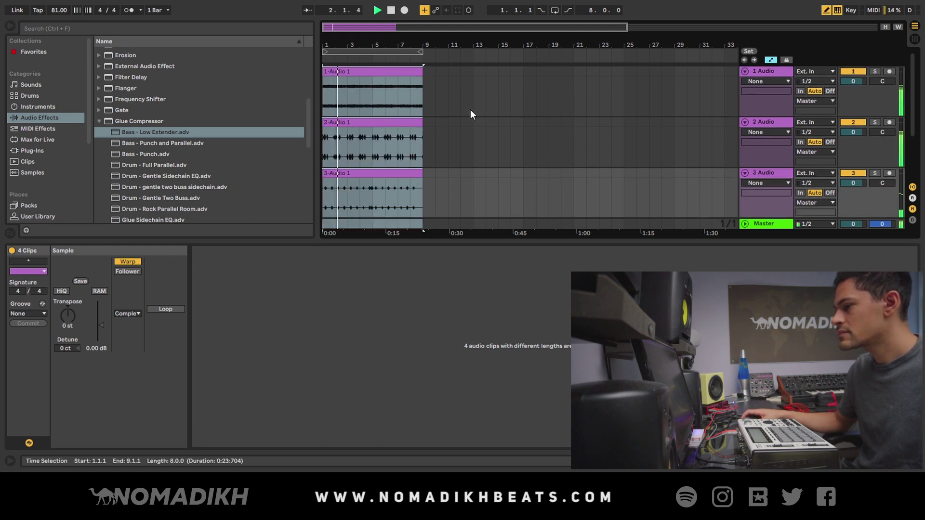
Show the Master track's compressor, check the track levels in Session View during playback, and stop
click(767, 224)
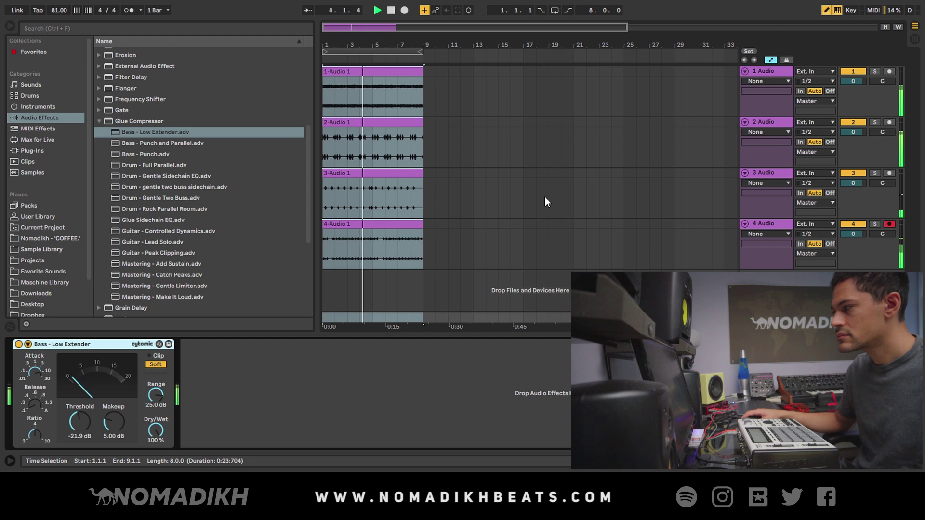
key(Tab)
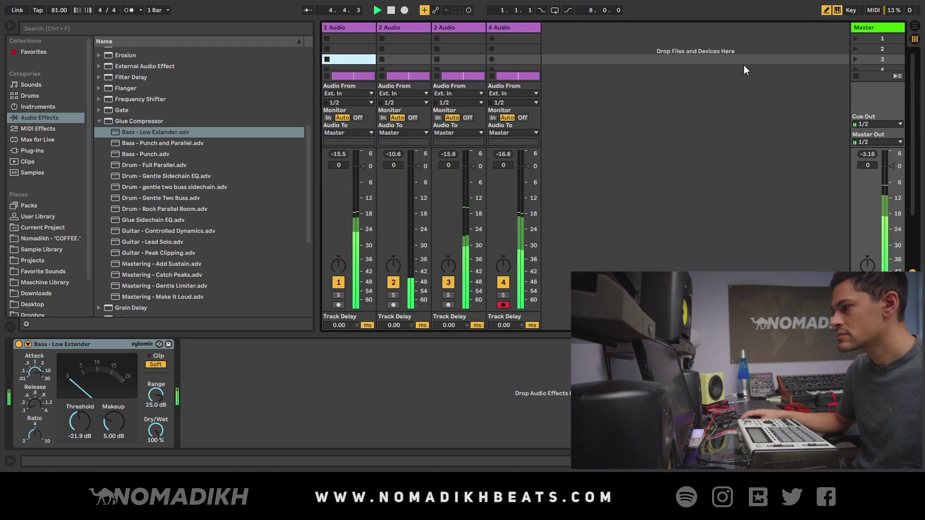
key(space)
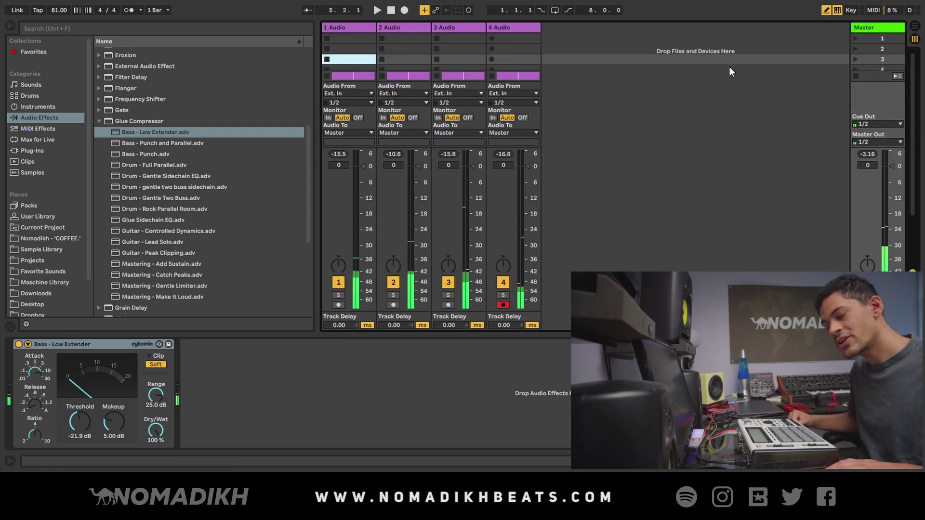